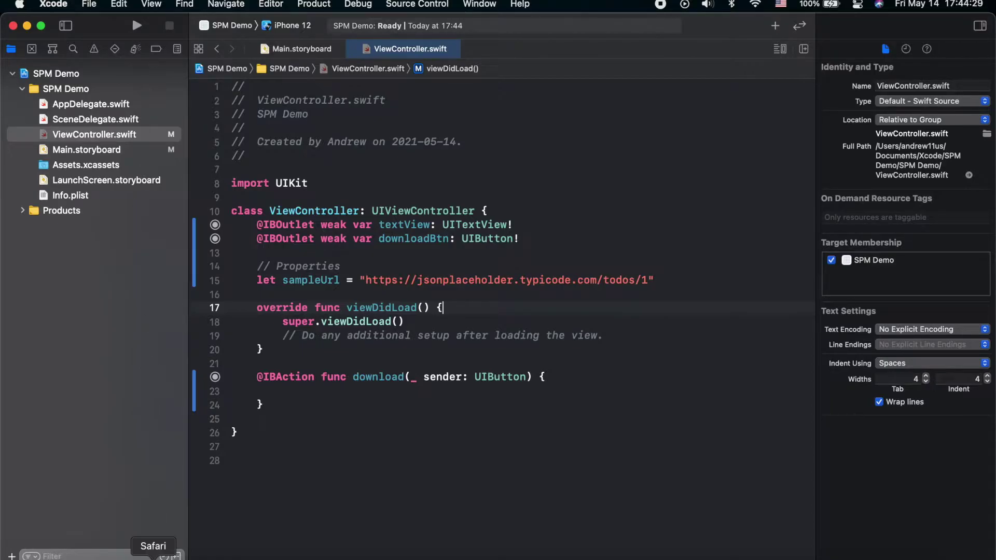
# Open Alamofire's GitHub page and copy its .git repository URL from the Swift Package Manager section
pyautogui.click(153, 556)
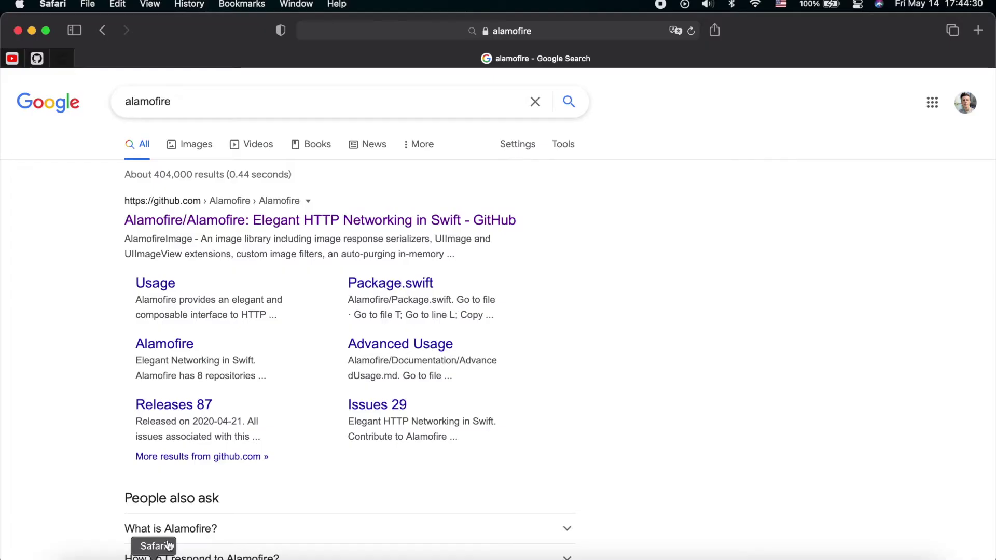
pyautogui.click(226, 221)
pyautogui.scroll(-4, 257, 227)
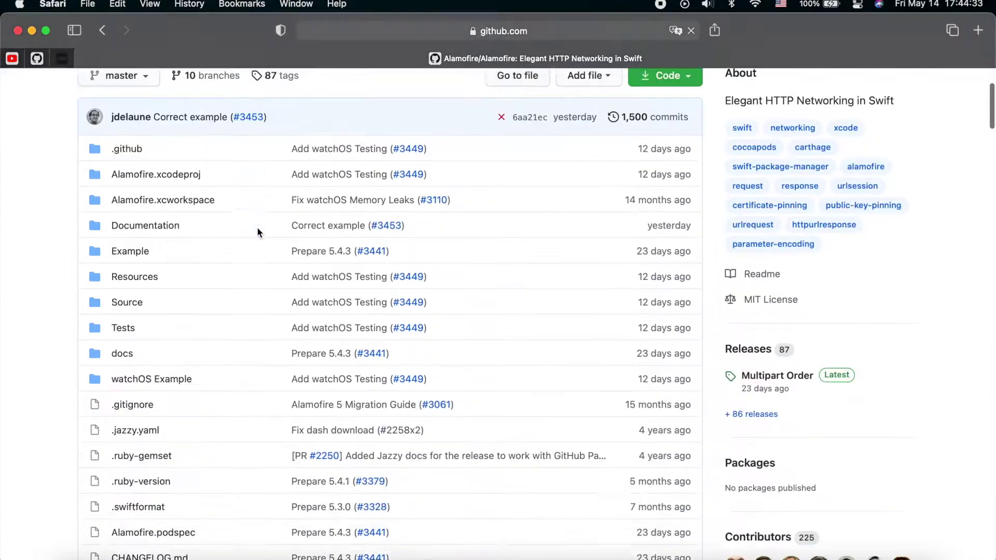
pyautogui.scroll(-5, 258, 226)
pyautogui.scroll(-5, 257, 227)
pyautogui.scroll(-3, 257, 227)
pyautogui.scroll(-2, 257, 227)
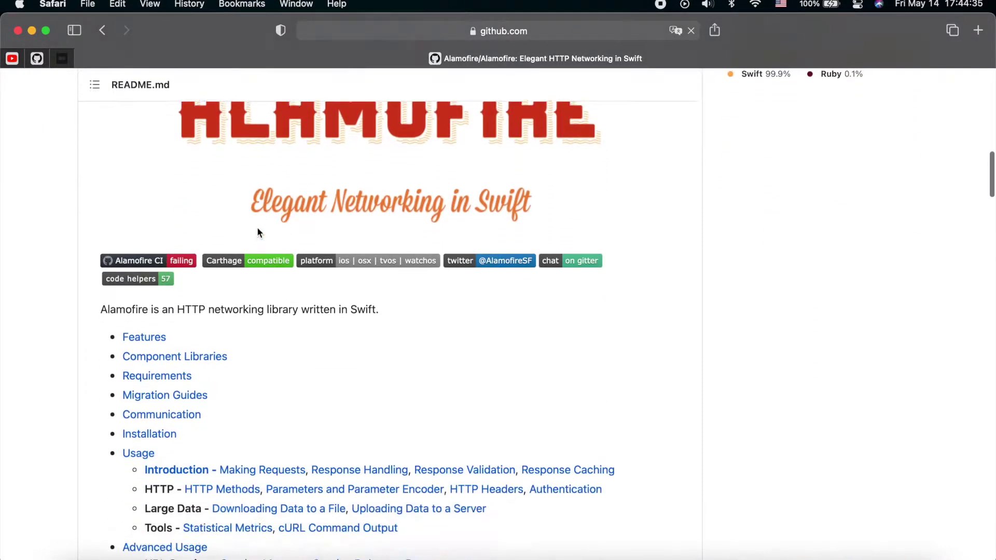
pyautogui.scroll(1, 256, 227)
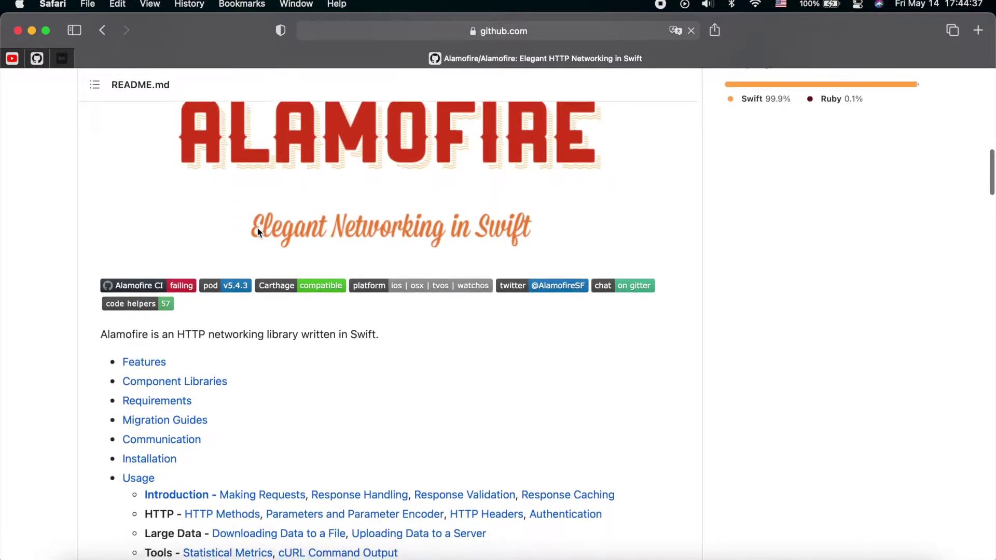
pyautogui.scroll(-3, 257, 227)
pyautogui.scroll(-3, 257, 226)
pyautogui.scroll(-4, 257, 226)
pyautogui.scroll(-3, 258, 227)
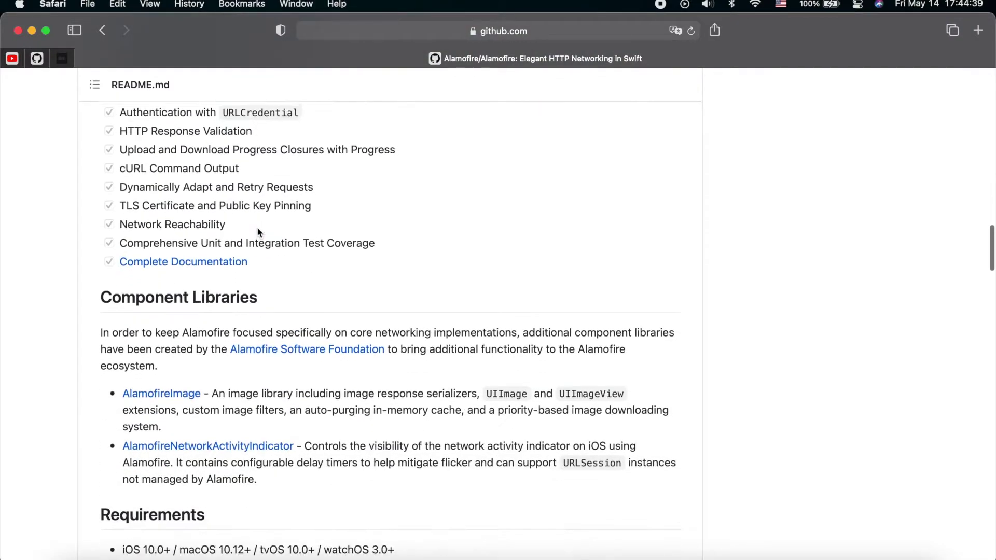
pyautogui.scroll(-4, 257, 226)
pyautogui.scroll(-3, 257, 226)
pyautogui.scroll(-3, 257, 227)
pyautogui.scroll(-3, 257, 227)
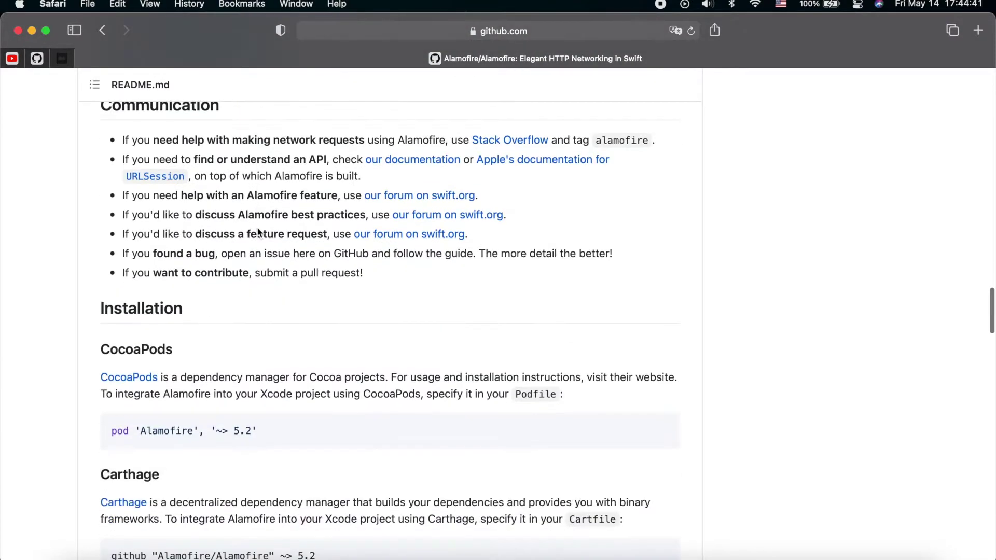
pyautogui.scroll(-3, 258, 226)
pyautogui.scroll(-2, 258, 227)
pyautogui.scroll(-1, 258, 226)
pyautogui.scroll(-1, 256, 227)
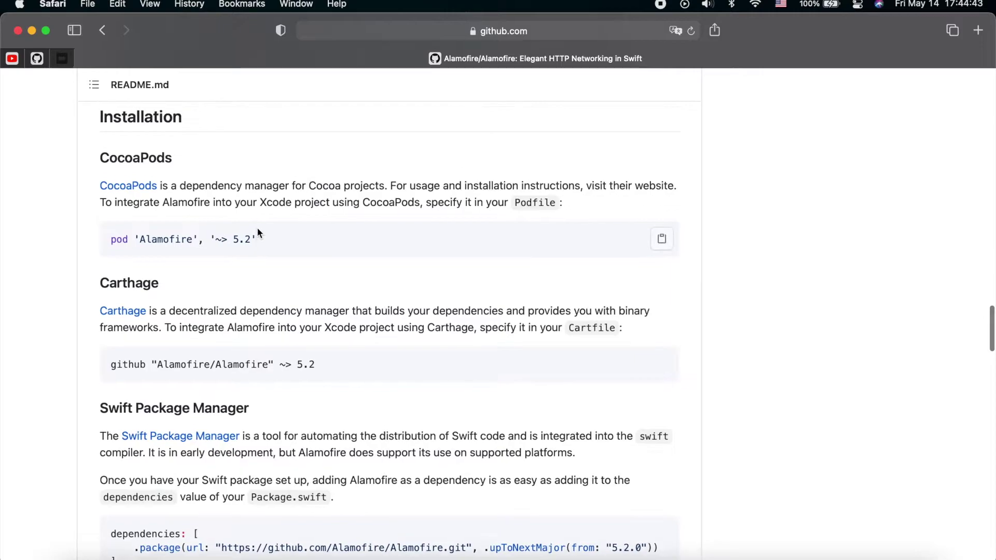
pyautogui.scroll(-1, 257, 227)
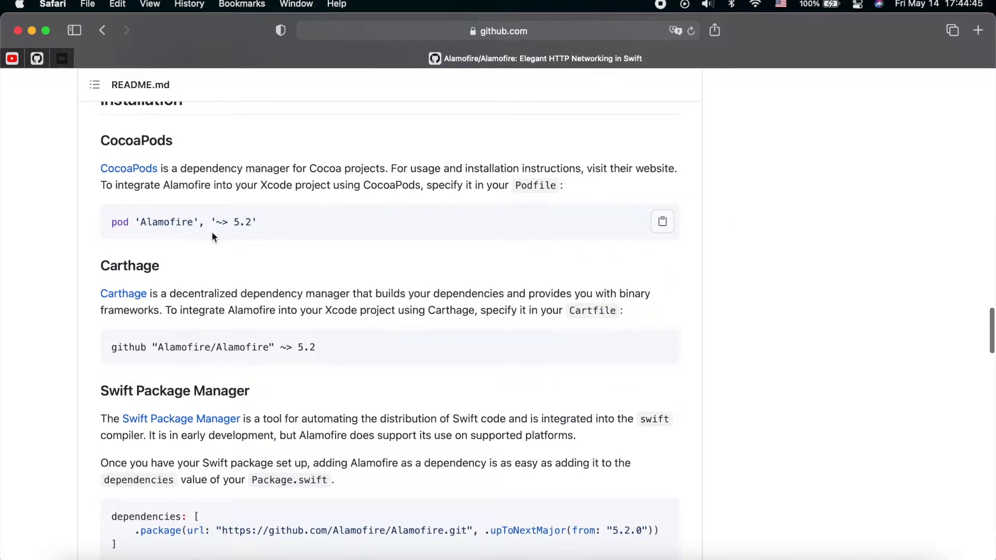
pyautogui.scroll(-1, 215, 237)
pyautogui.scroll(-1, 214, 237)
pyautogui.scroll(-2, 214, 236)
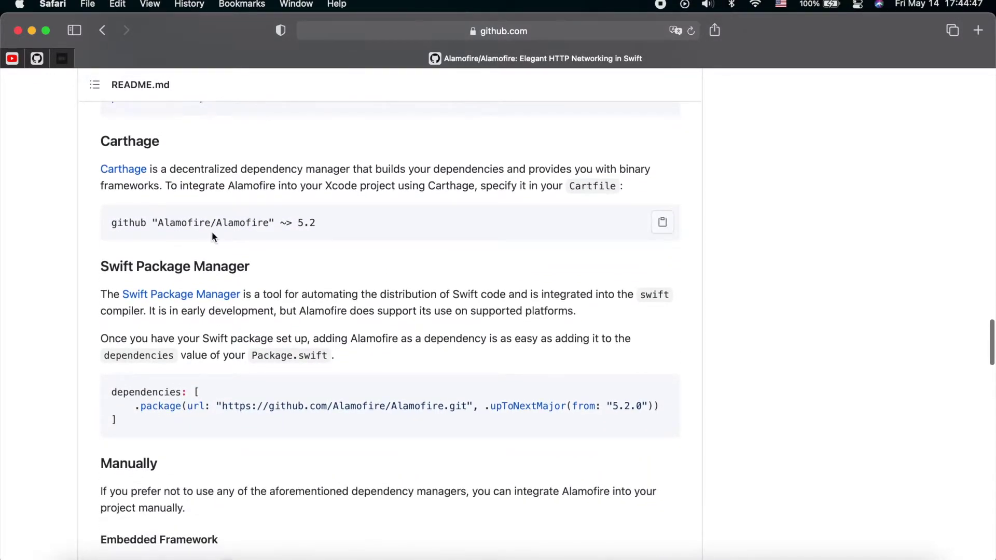
pyautogui.scroll(-2, 214, 237)
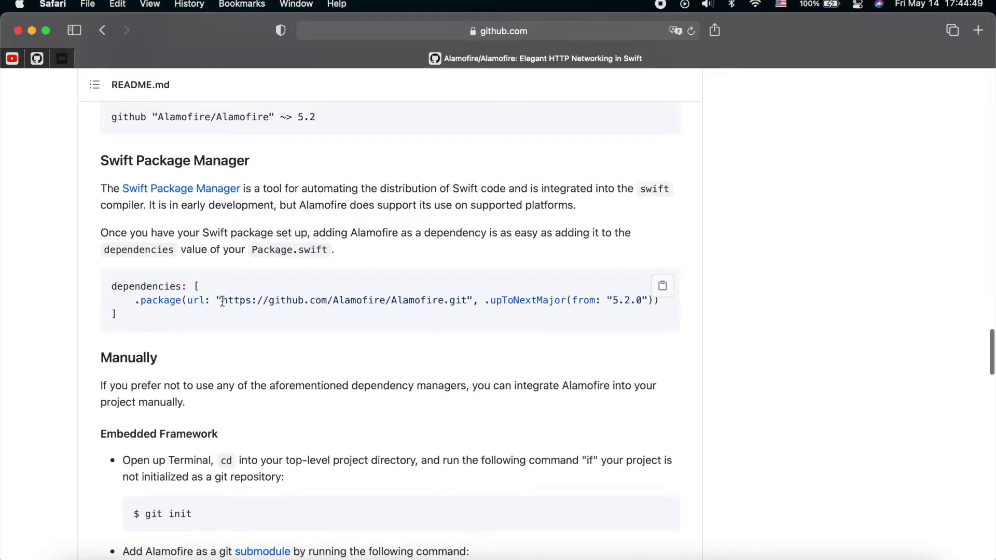
pyautogui.moveTo(223, 300); pyautogui.dragTo(466, 303)
pyautogui.press('super+c')
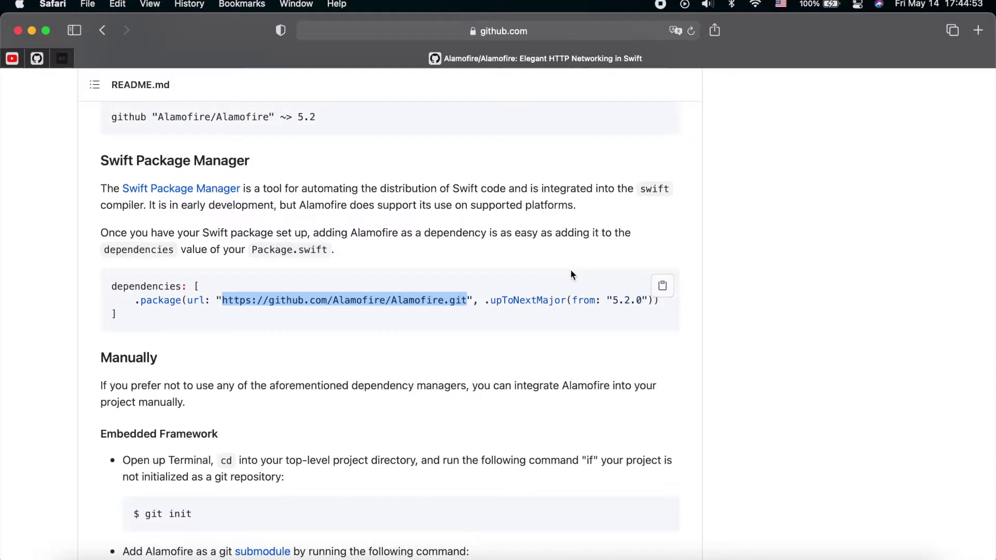
pyautogui.hotkey('ctrl', 'Up')
# In Xcode, add a new Swift package dependency using the pasted Alamofire .git URL
pyautogui.click(234, 421)
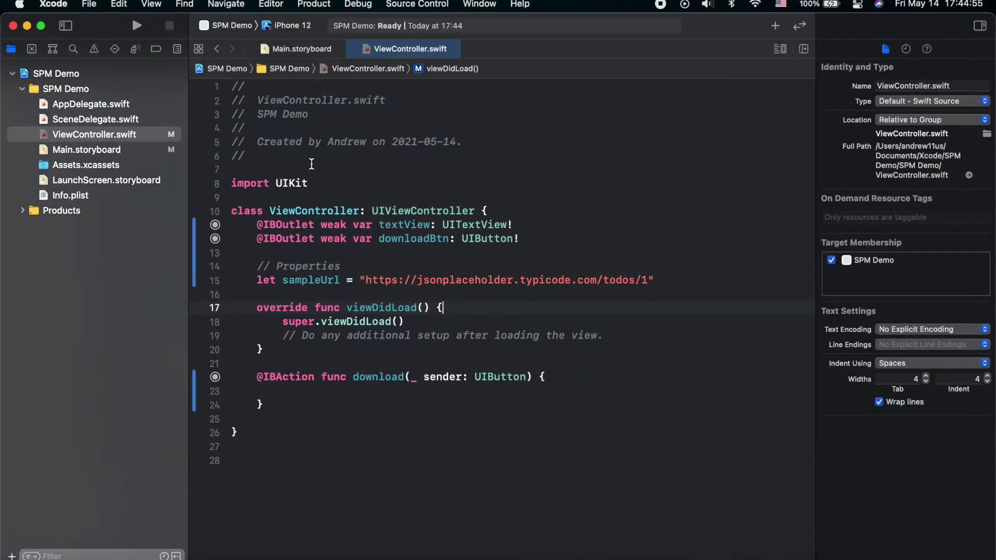
pyautogui.click(88, 5)
pyautogui.moveTo(113, 358)
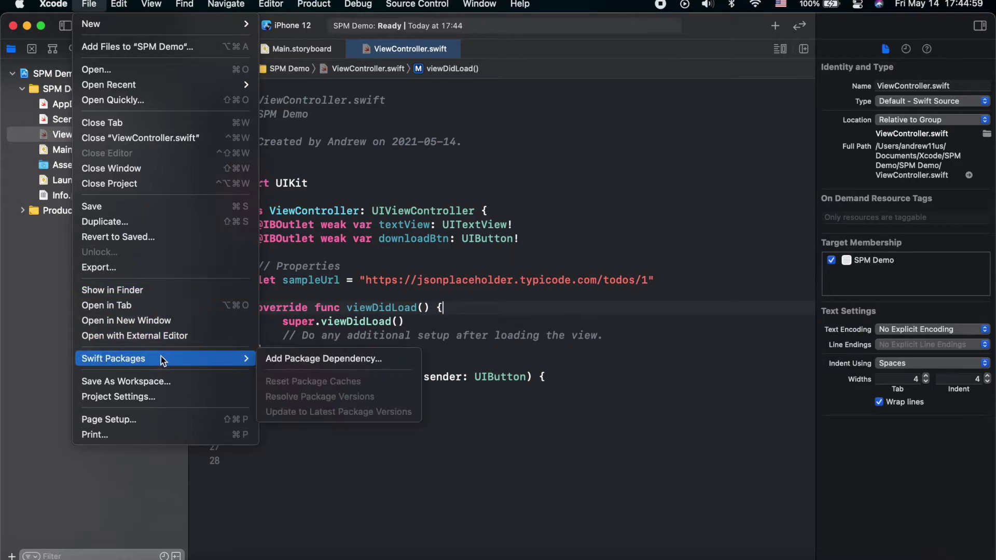
pyautogui.click(285, 358)
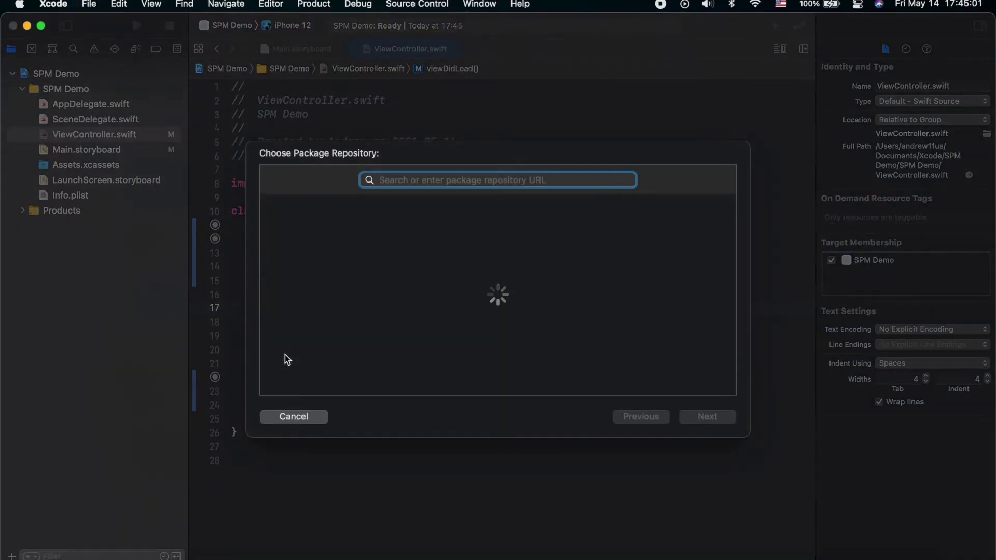
pyautogui.press('super+v')
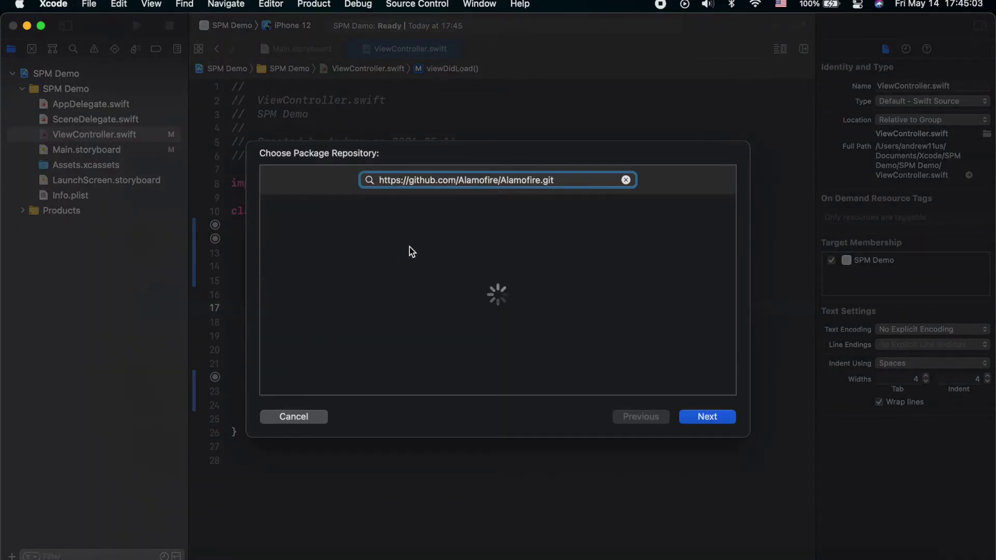
pyautogui.click(707, 417)
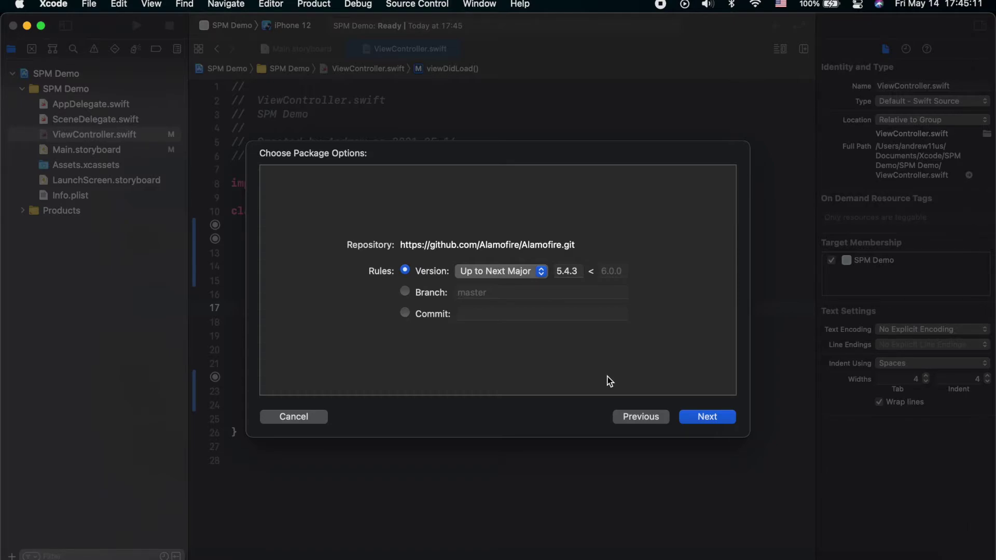
# Set the package version rule to Exact 5.4.3 and continue to resolve it
pyautogui.click(519, 271)
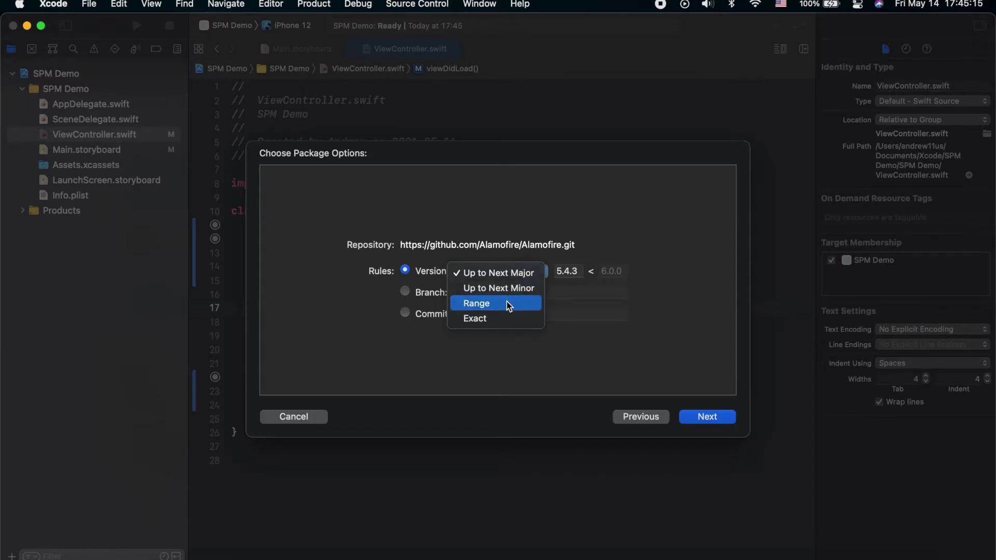
pyautogui.click(503, 318)
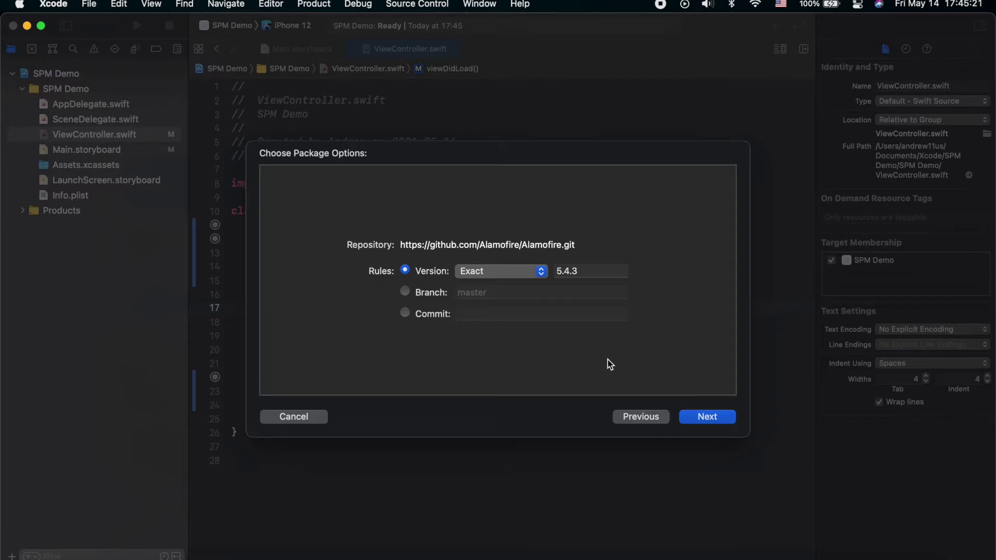
pyautogui.click(708, 418)
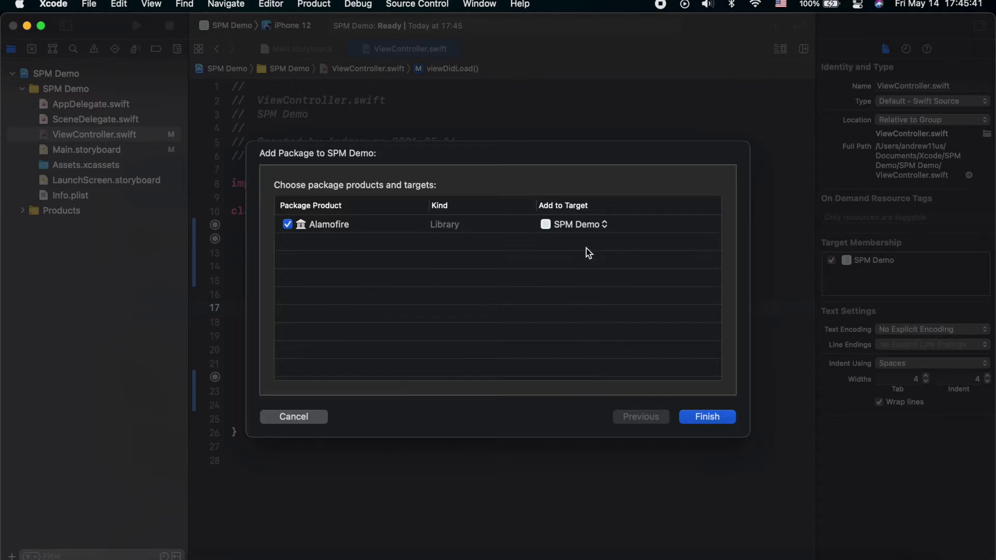
# Finish adding the Alamofire library to the SPM Demo target, then return to ViewController.swift
pyautogui.click(708, 417)
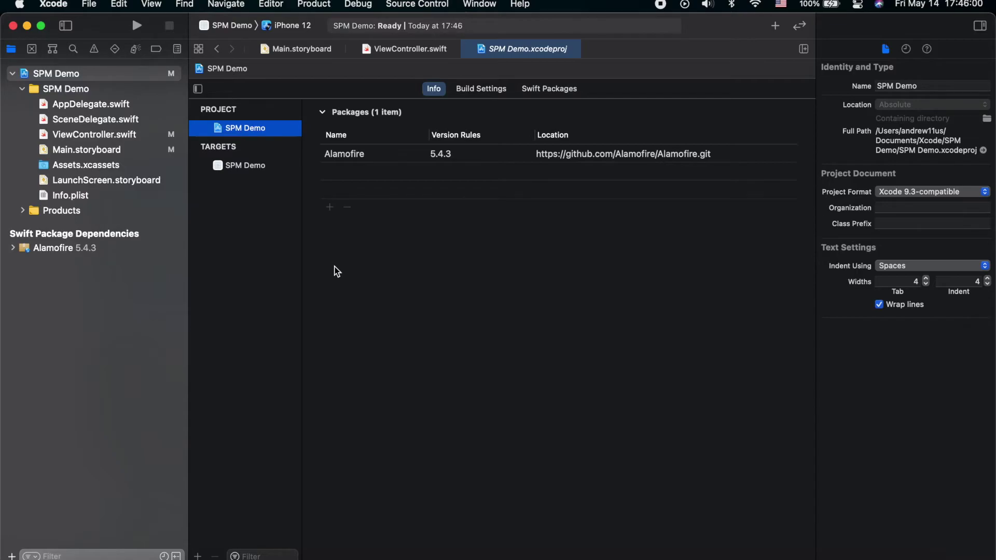
pyautogui.click(94, 134)
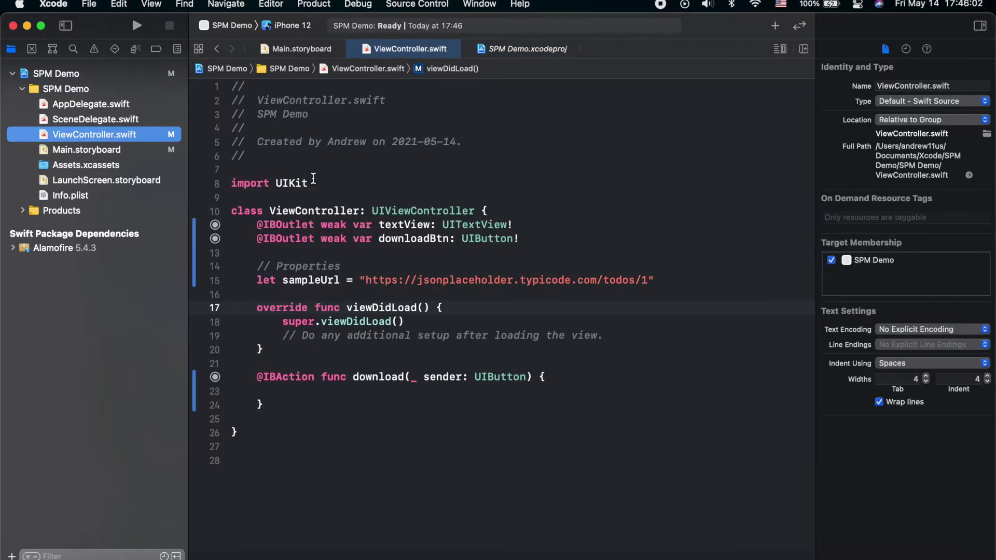
# Add 'import Alamofire' and write AF.request(sampleUrl).validate() in download(_:)
pyautogui.click(327, 183)
pyautogui.press('Return')
pyautogui.write('import alam')
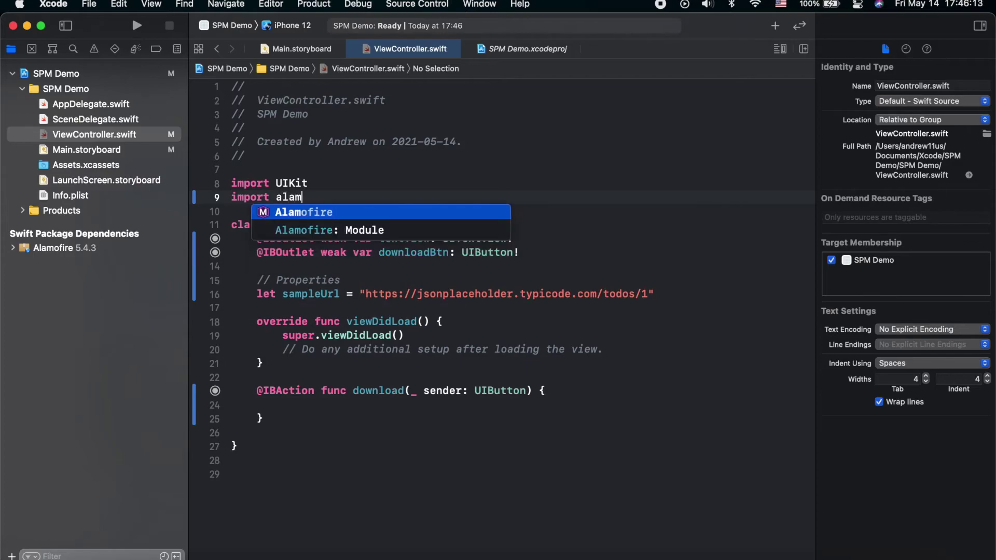
pyautogui.write('sample')
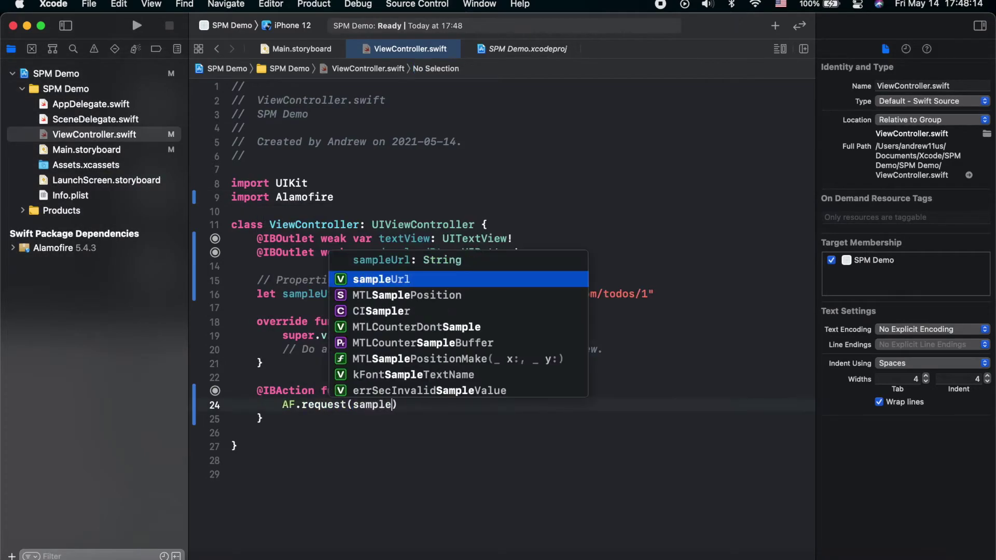
pyautogui.press('Return')
pyautogui.write('.')
pyautogui.press('Return')
pyautogui.write('.validate().re')
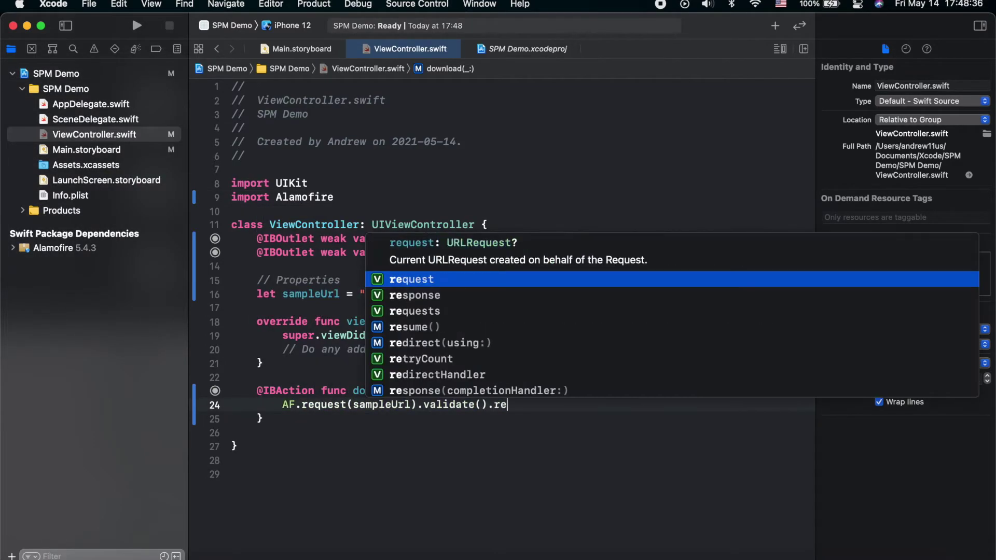
pyautogui.write('s')
# Add a responseJSON closure that returns early when response.error isn't nil, then start a data constant
pyautogui.press('Down')
pyautogui.press('Down')
pyautogui.press('Down')
pyautogui.press('Return')
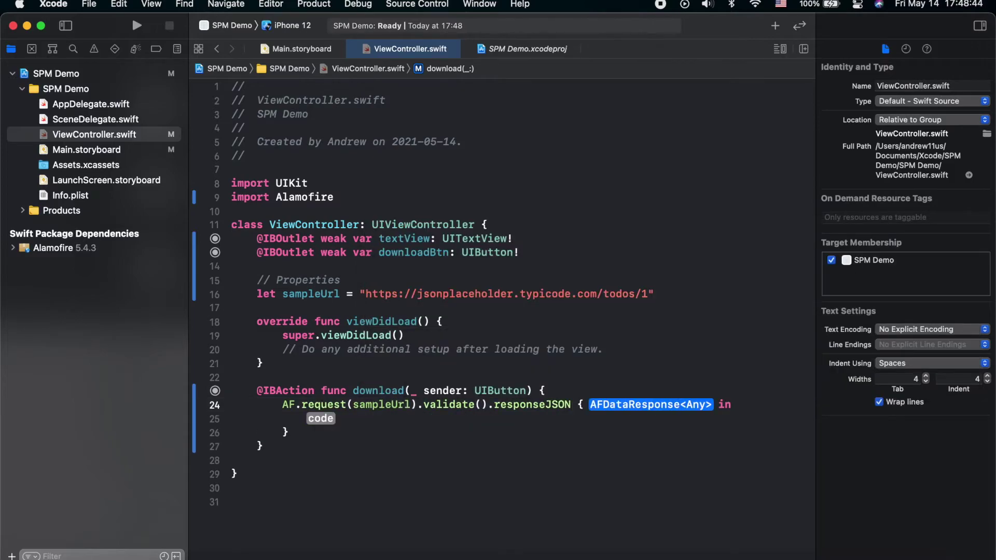
pyautogui.write('response')
pyautogui.press('Escape')
pyautogui.press('Tab')
pyautogui.press('BackSpace')
pyautogui.write('guard resp')
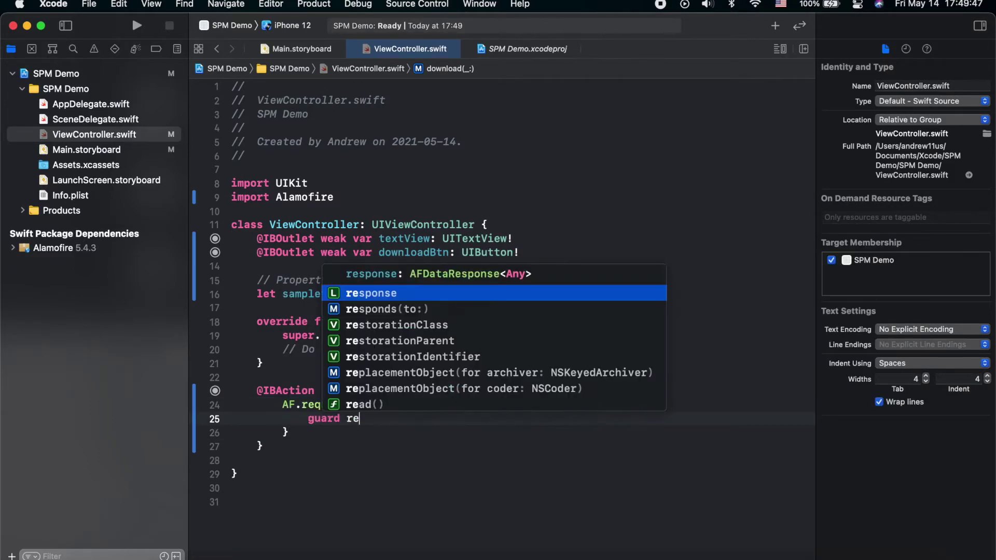
pyautogui.press('Return')
pyautogui.write('.err')
pyautogui.press('Return')
pyautogui.write('else')
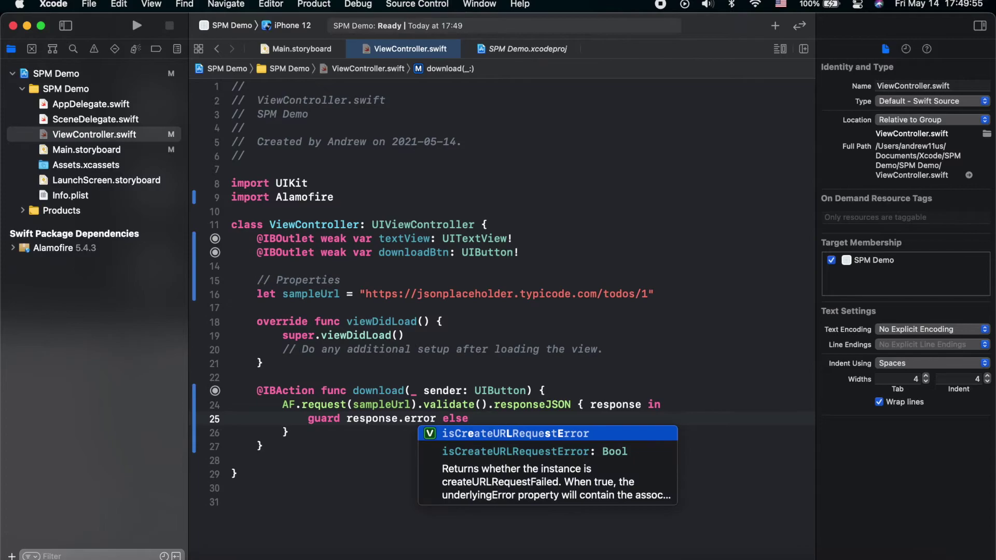
pyautogui.press('BackSpace')
pyautogui.press('BackSpace')
pyautogui.press('BackSpace')
pyautogui.press('BackSpace')
pyautogui.write('== nil else')
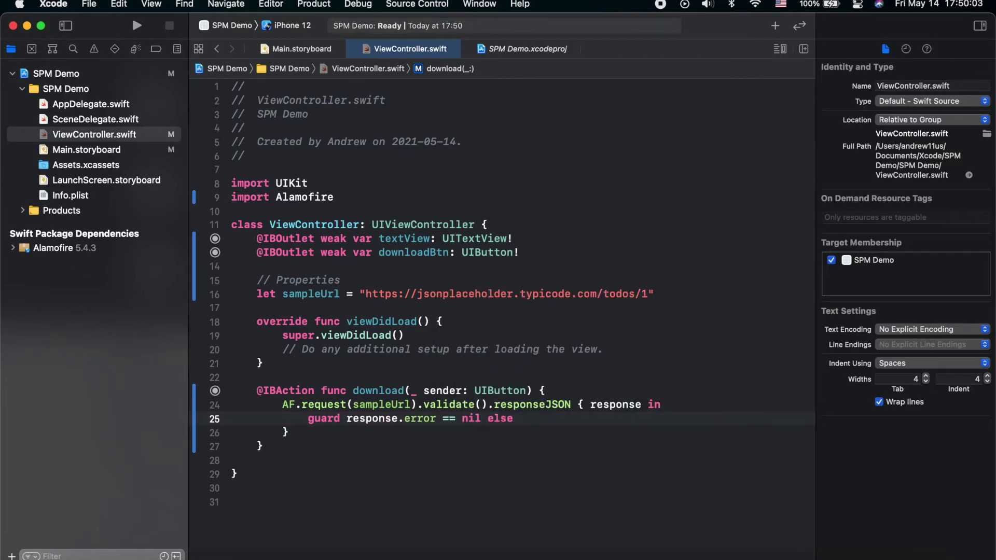
pyautogui.write(' { return')
pyautogui.press('Return')
pyautogui.write('}')
pyautogui.press('Down')
pyautogui.press('Return')
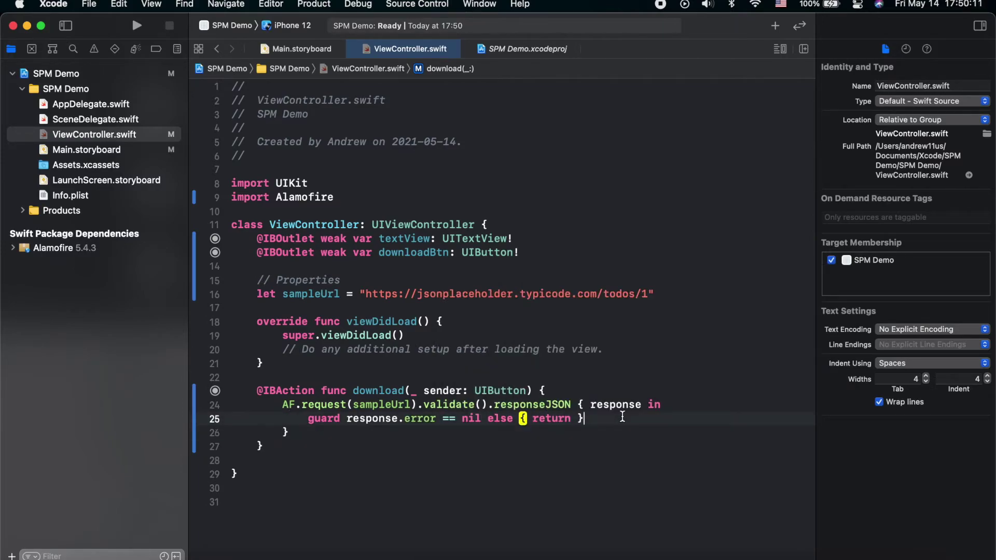
pyautogui.write('let data = re')
pyautogui.press('Tab')
pyautogui.write('.')
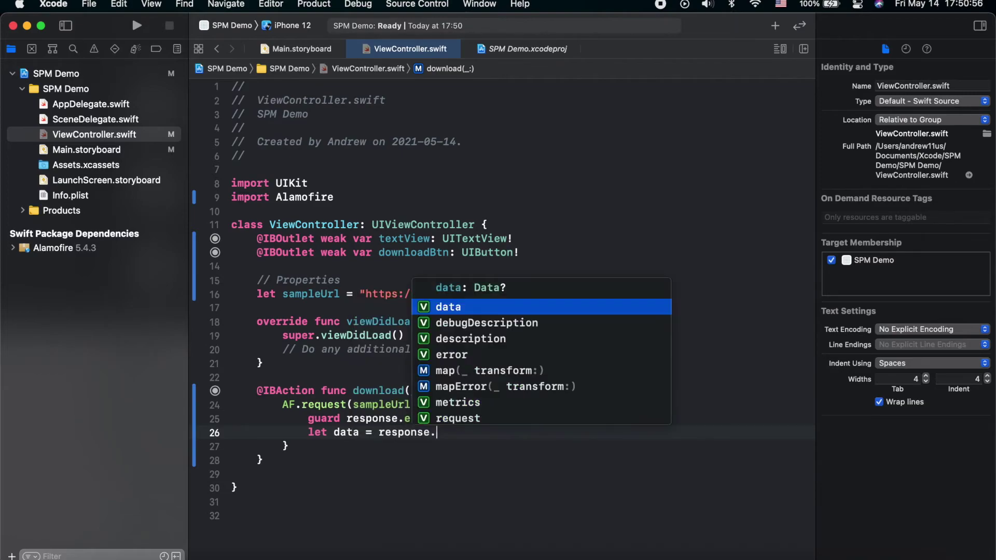
pyautogui.write('data')
# Convert the response data to stringData with String(data:encoding: .ascii)
pyautogui.press('Return')
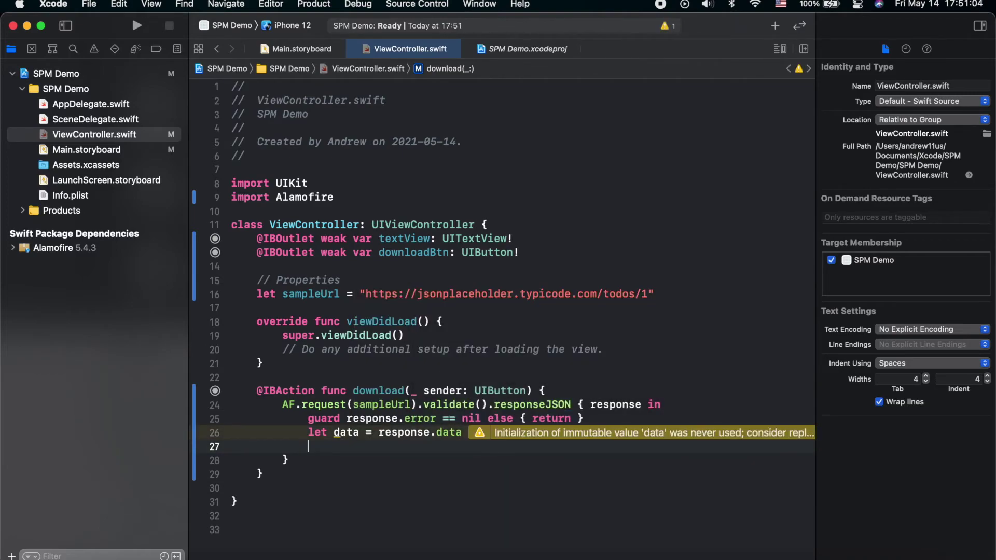
pyautogui.write('let stringData = ')
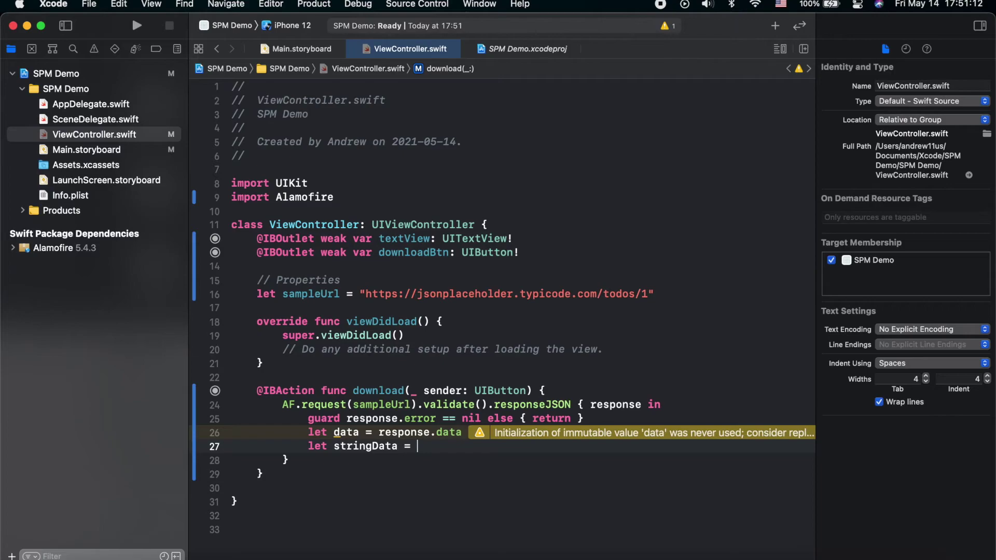
pyautogui.write('String(da')
pyautogui.press('Return')
pyautogui.write('data, encoding: String.Encoding)')
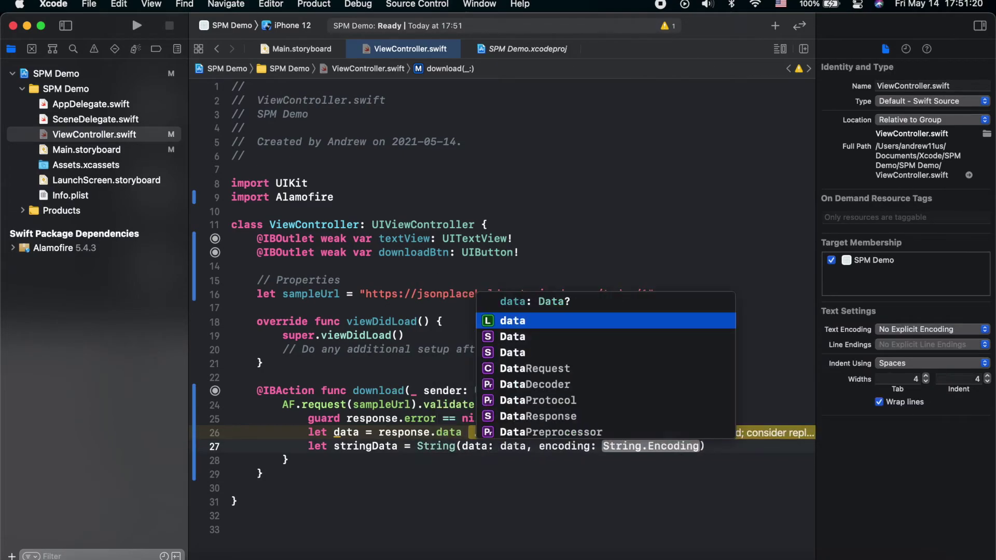
pyautogui.press('Tab')
pyautogui.write('.')
pyautogui.press('Return')
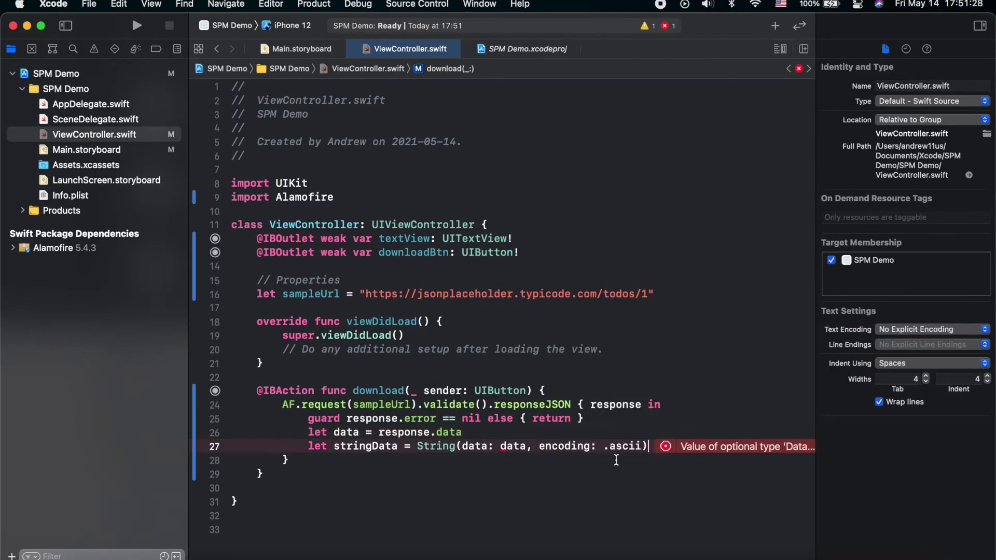
# Fix the optional-data error by making the data line 'guard let data = response.data else { return }'
pyautogui.click(666, 446)
pyautogui.click(467, 433)
pyautogui.hotkey('ctrl', 'a')
pyautogui.write('guard')
pyautogui.hotkey('ctrl', 'e')
pyautogui.write('else {} return')
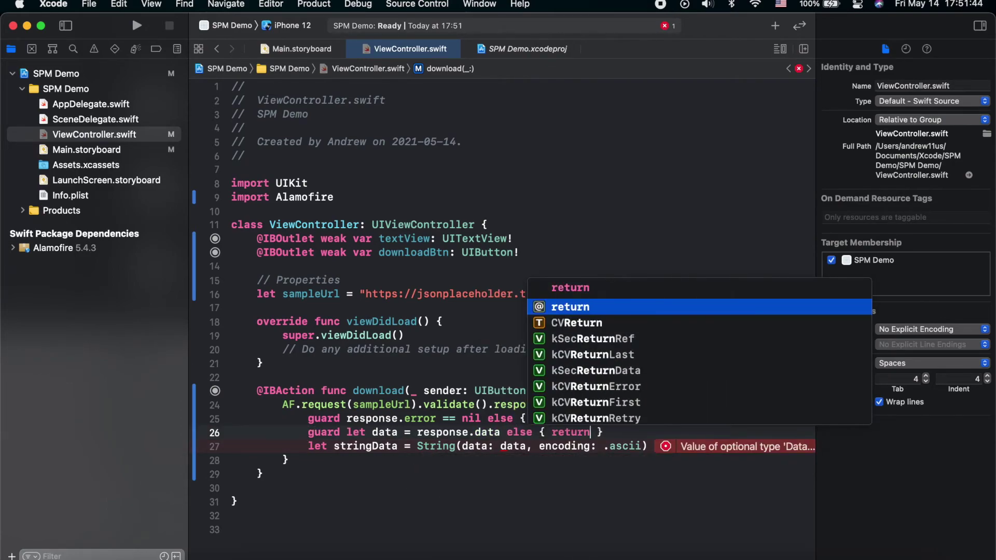
pyautogui.press('Return')
pyautogui.press('Return')
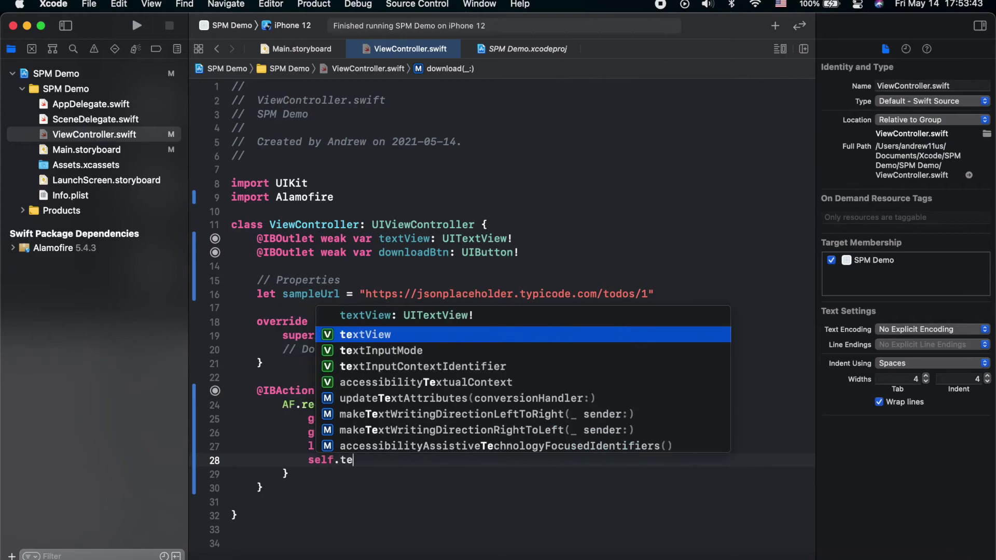
pyautogui.write('self.textView.text = stringData')
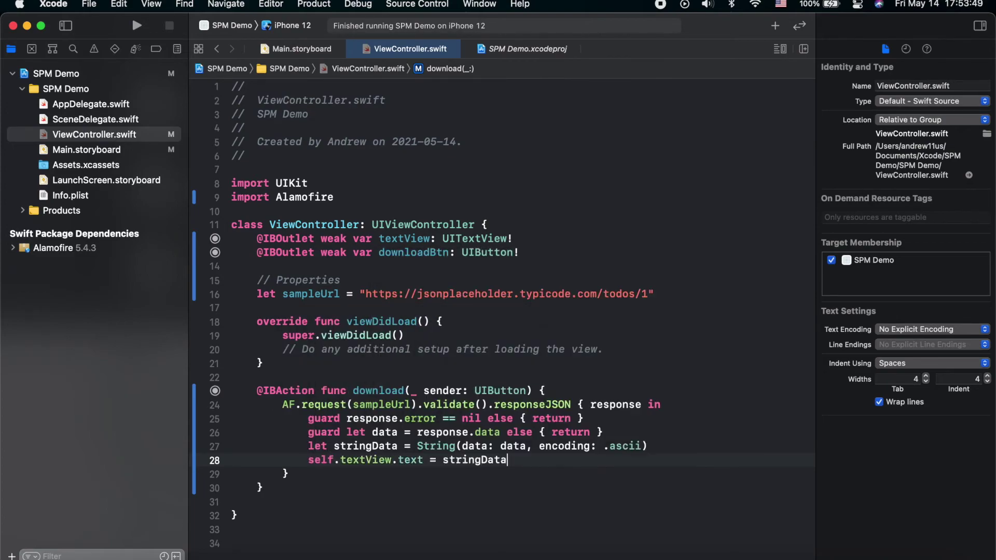
pyautogui.write(' ?? "no data')
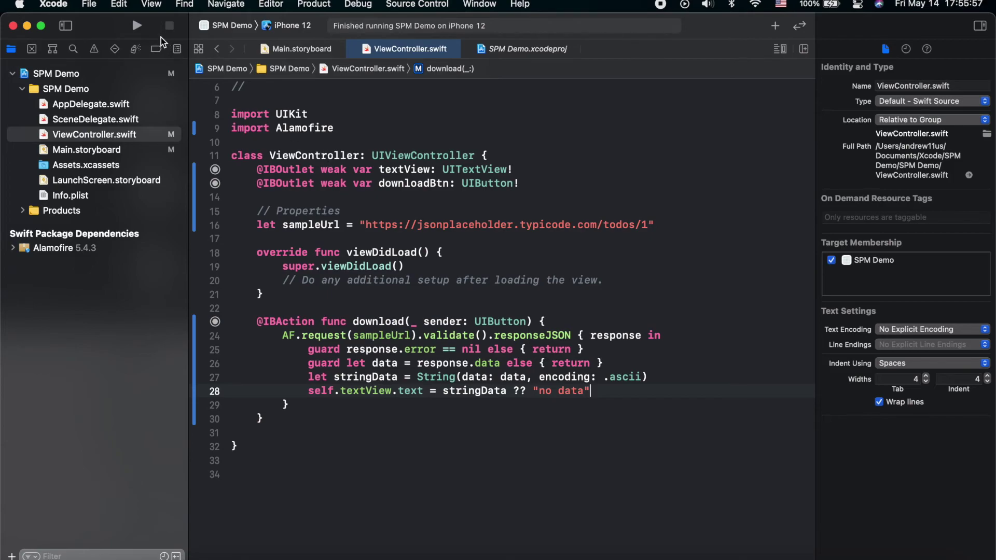
# Run SPM Demo on the iPhone 12 simulator and tap Download to show the todo JSON
pyautogui.click(137, 26)
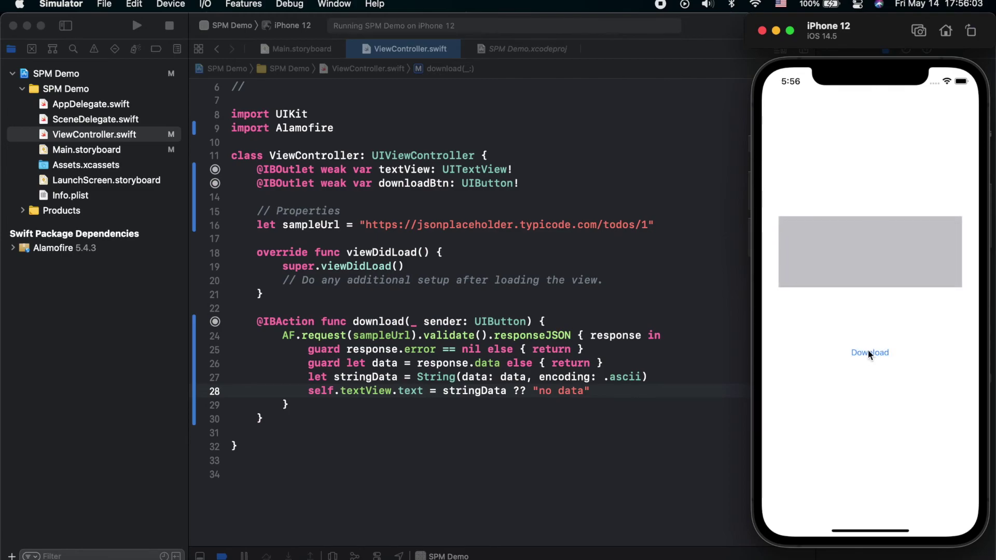
pyautogui.click(870, 351)
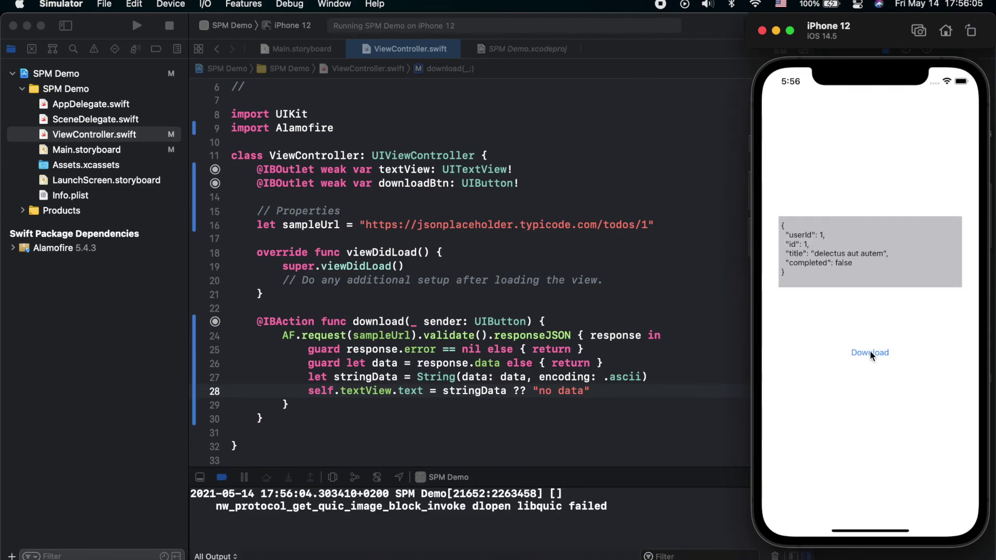